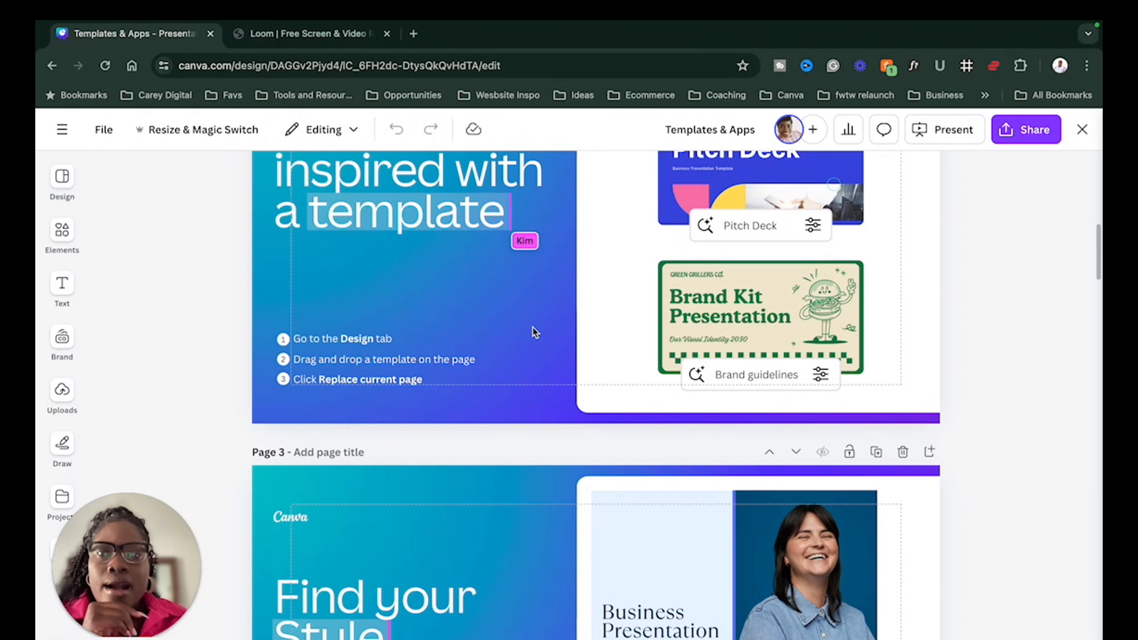
- Apply the full style of the "Beige White Minimalistic About Our Team Presentation" template to page 3, "Find your Style"
scroll(533, 328, down, 1)
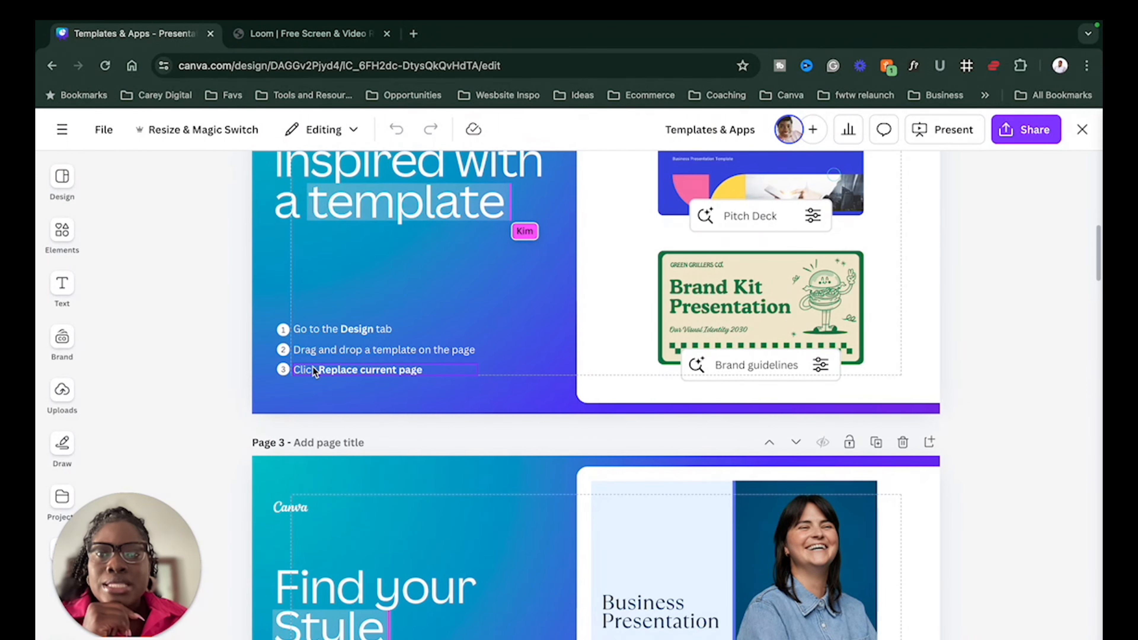
scroll(331, 359, down, 3)
scroll(369, 333, down, 5)
click(717, 349)
mouse_move(65, 191)
click(540, 312)
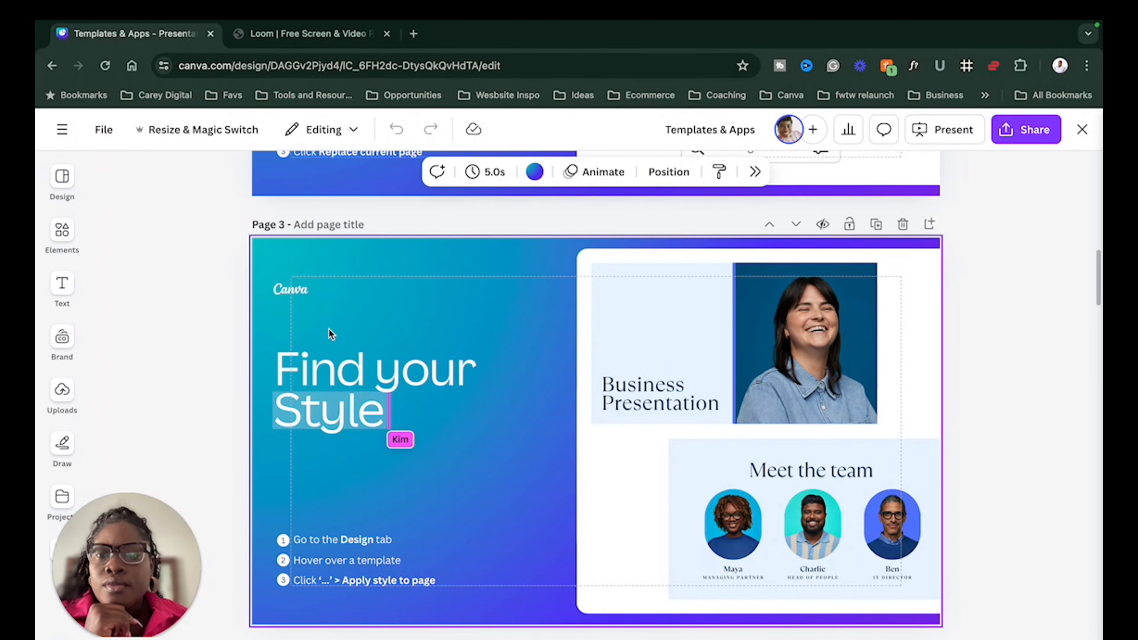
click(63, 179)
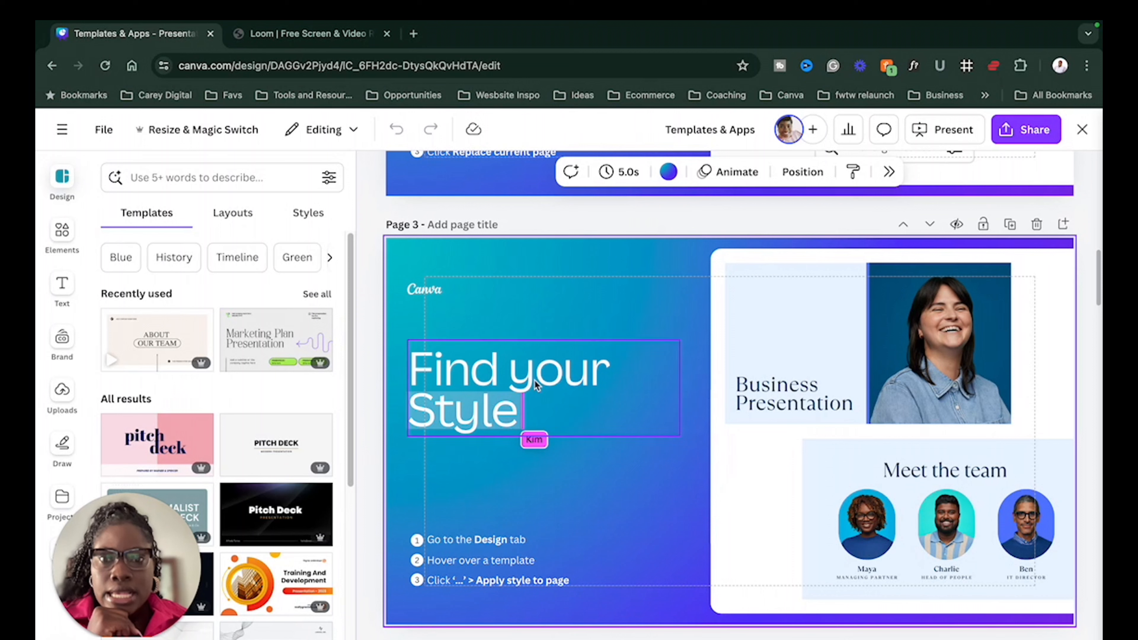
mouse_move(188, 344)
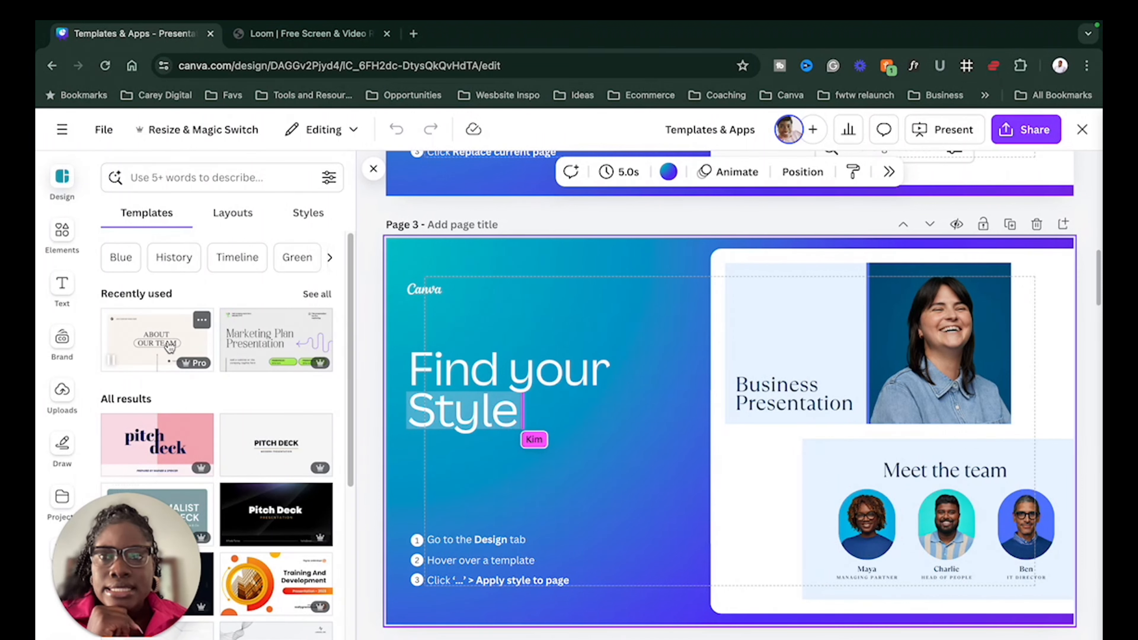
click(201, 321)
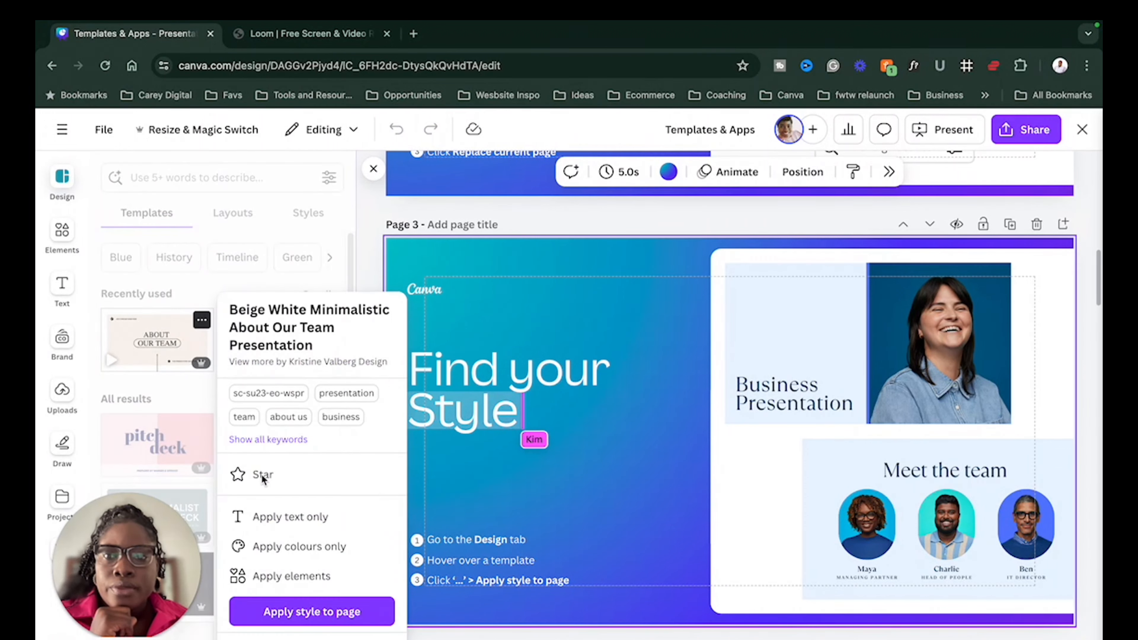
click(341, 614)
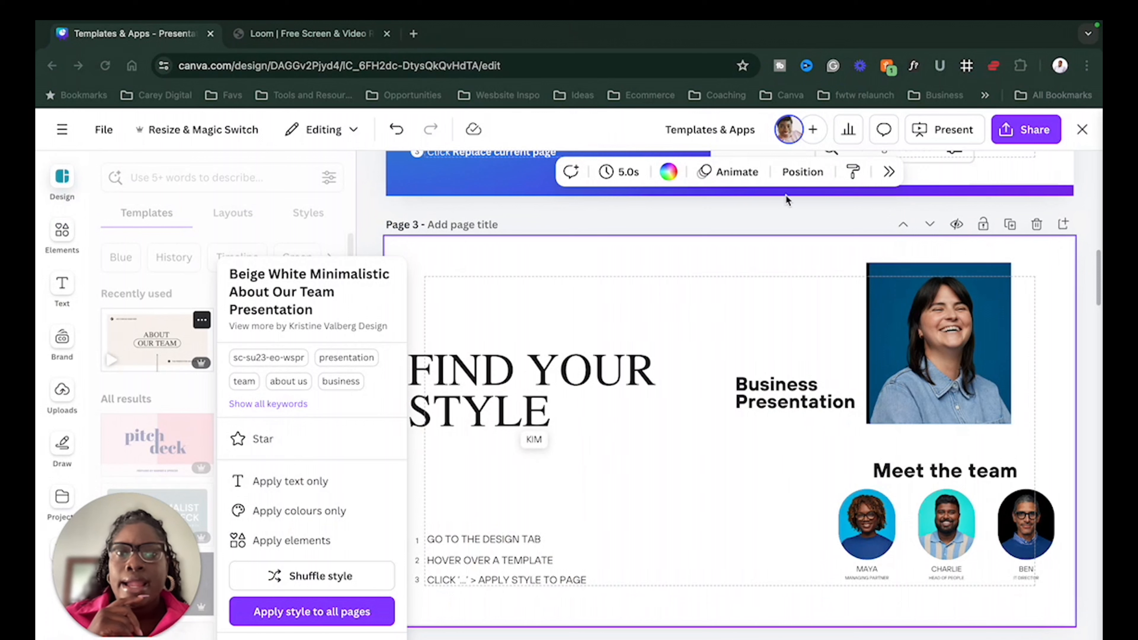
click(685, 219)
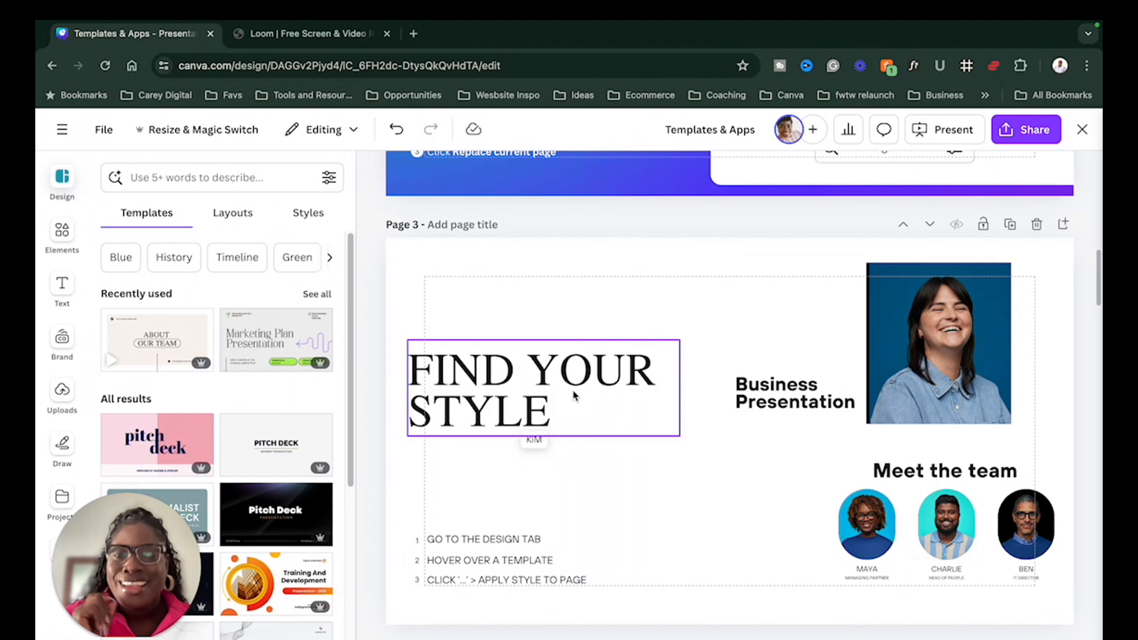
- Move the "Find your style" heading on page 3 slightly up and right, aligning it with the left margin guide
drag(527, 400, 544, 354)
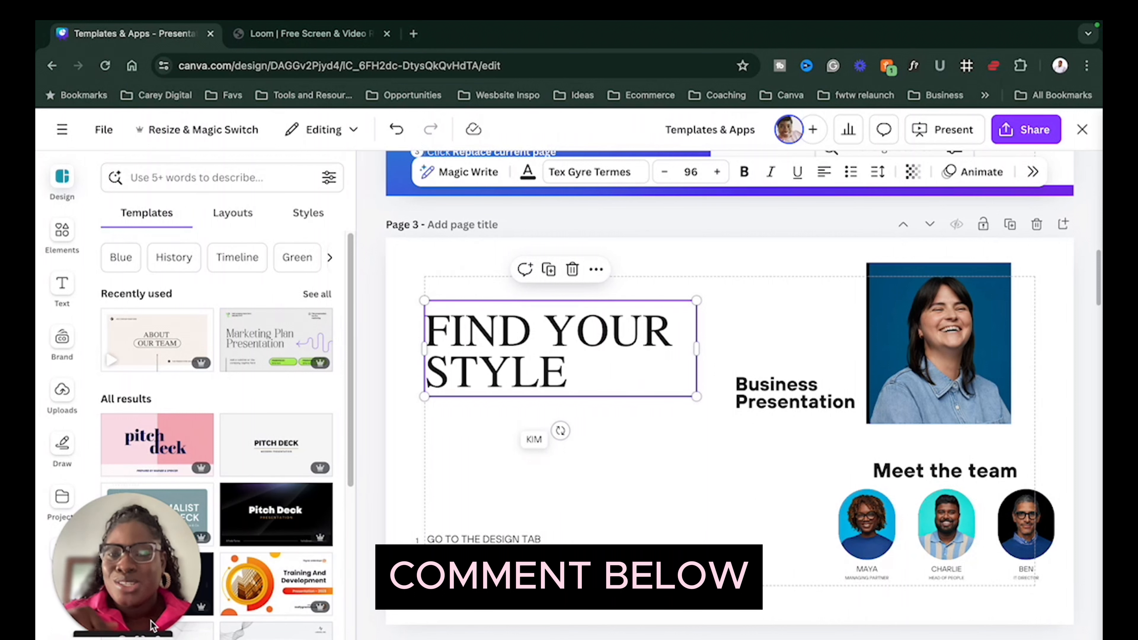
mouse_move(255, 540)
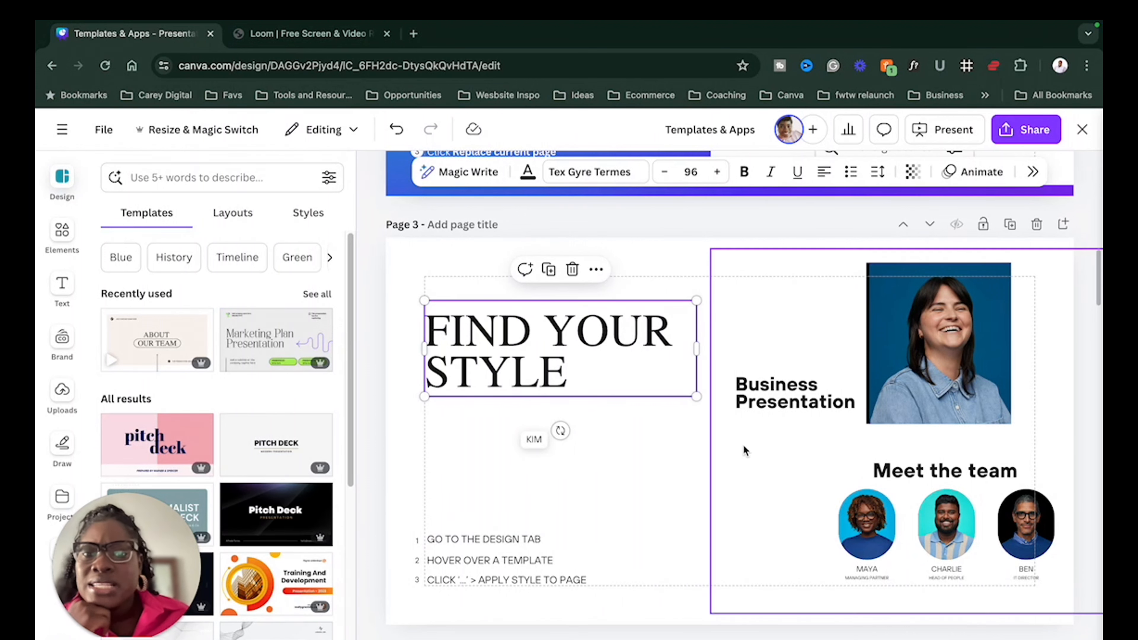
- Search the elements library for "birthday candles" for the cake exercise on page 4
scroll(739, 441, down, 1)
scroll(733, 434, down, 10)
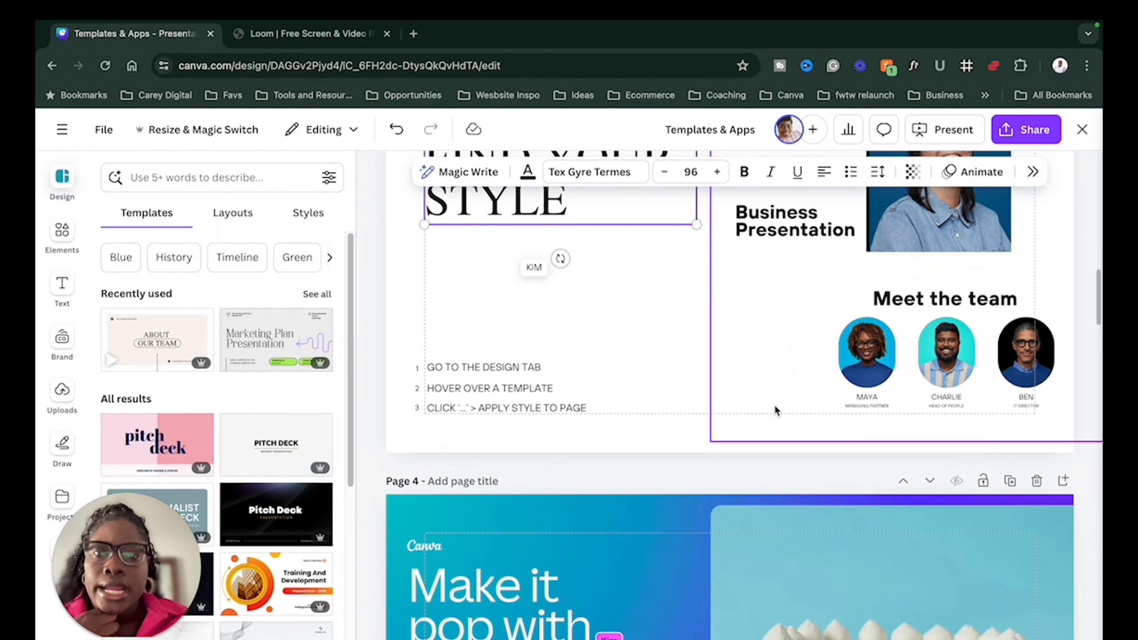
scroll(773, 404, down, 5)
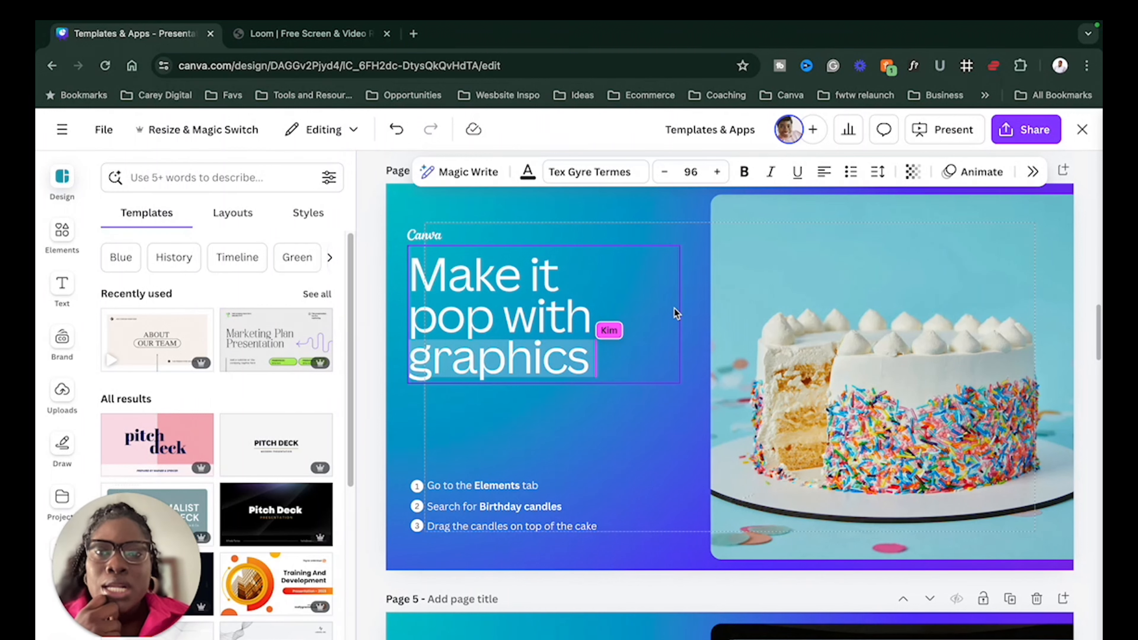
click(62, 231)
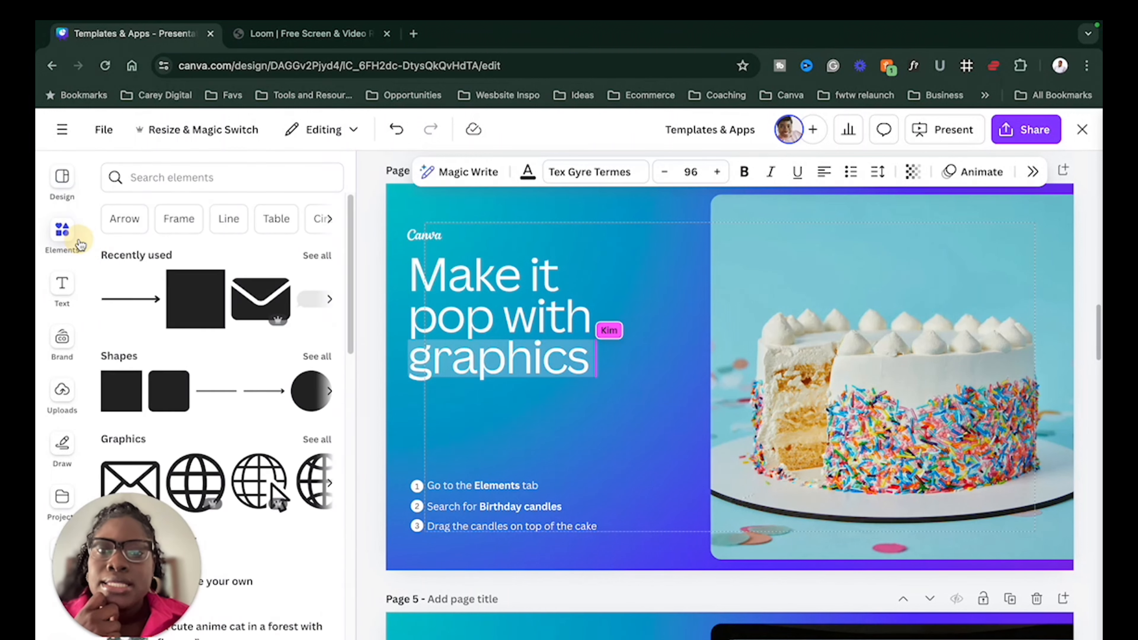
click(142, 177)
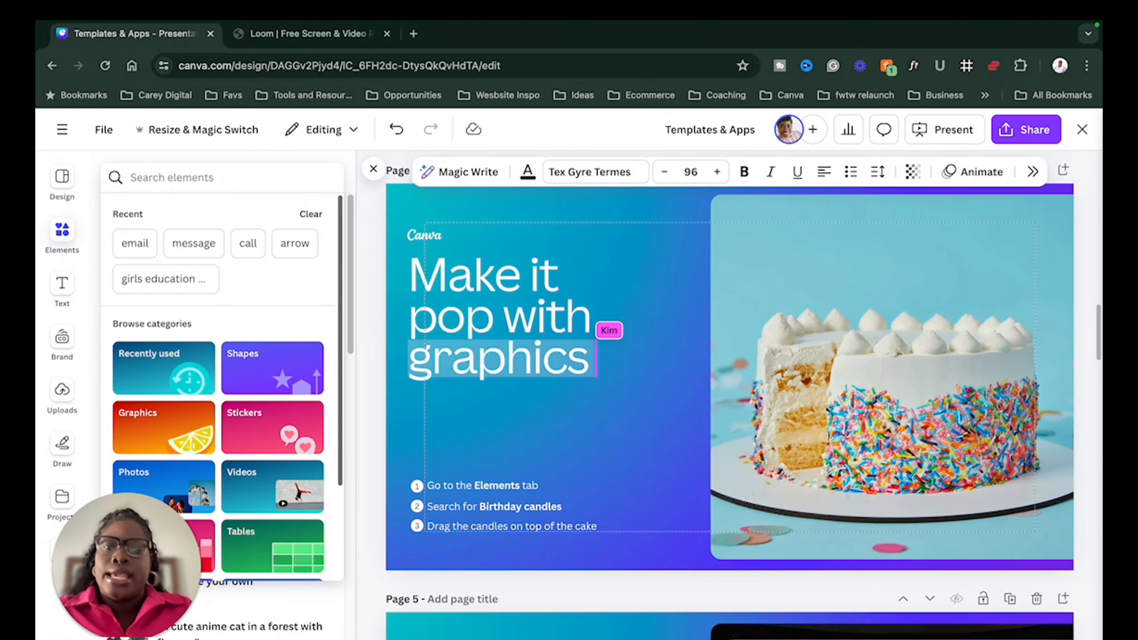
text(birthday candles)
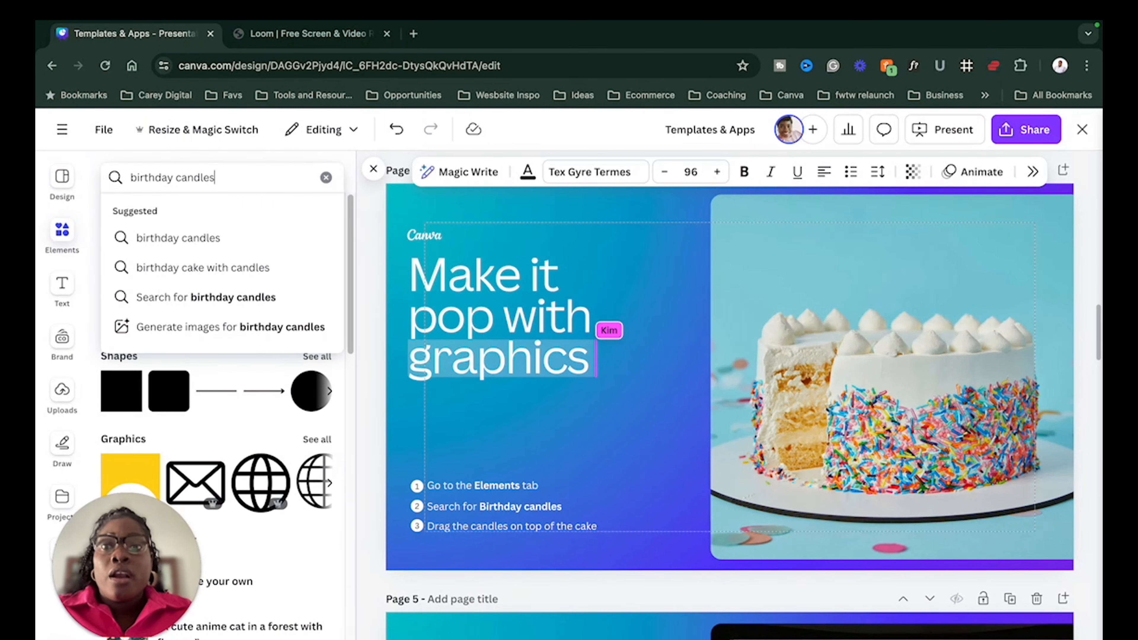
key(Return)
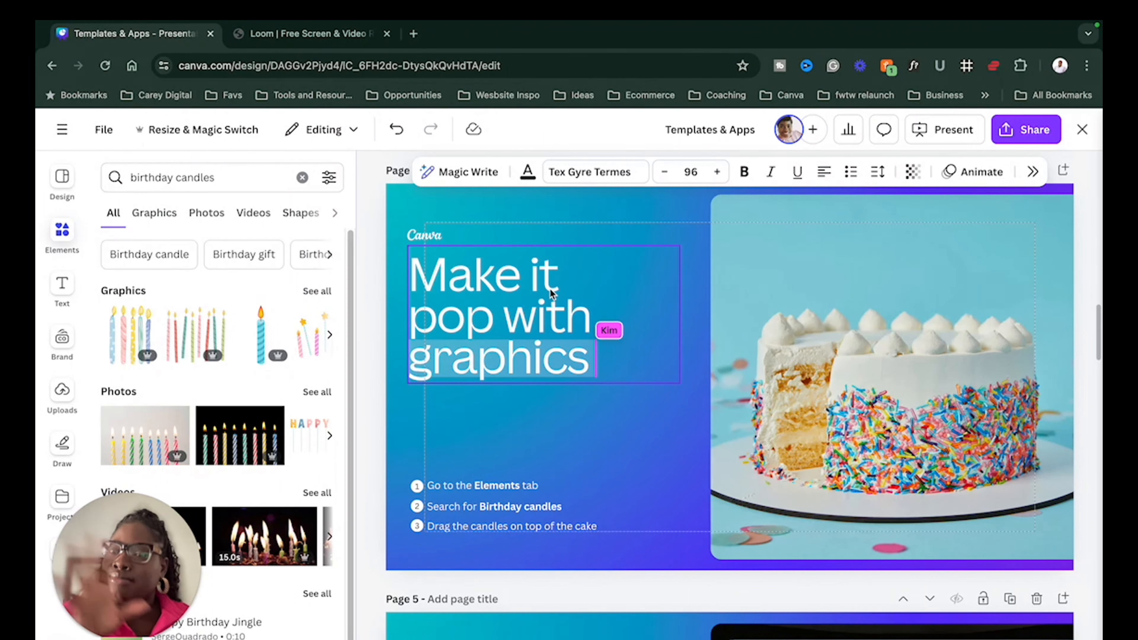
drag(134, 336, 536, 300)
drag(719, 582, 903, 295)
drag(943, 207, 919, 234)
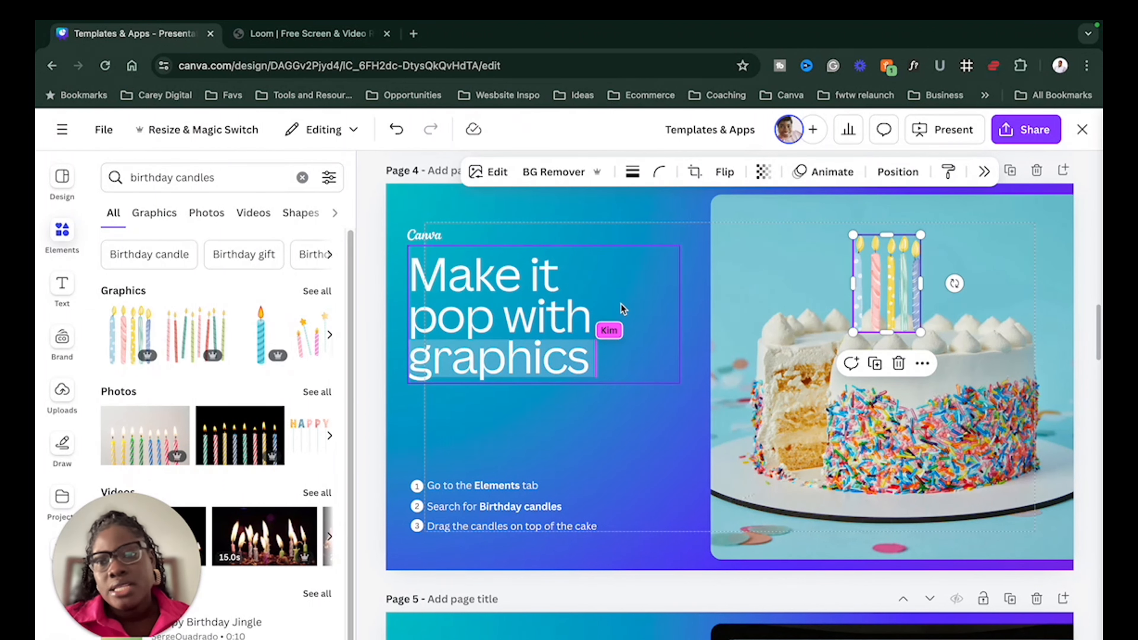
scroll(628, 323, down, 2)
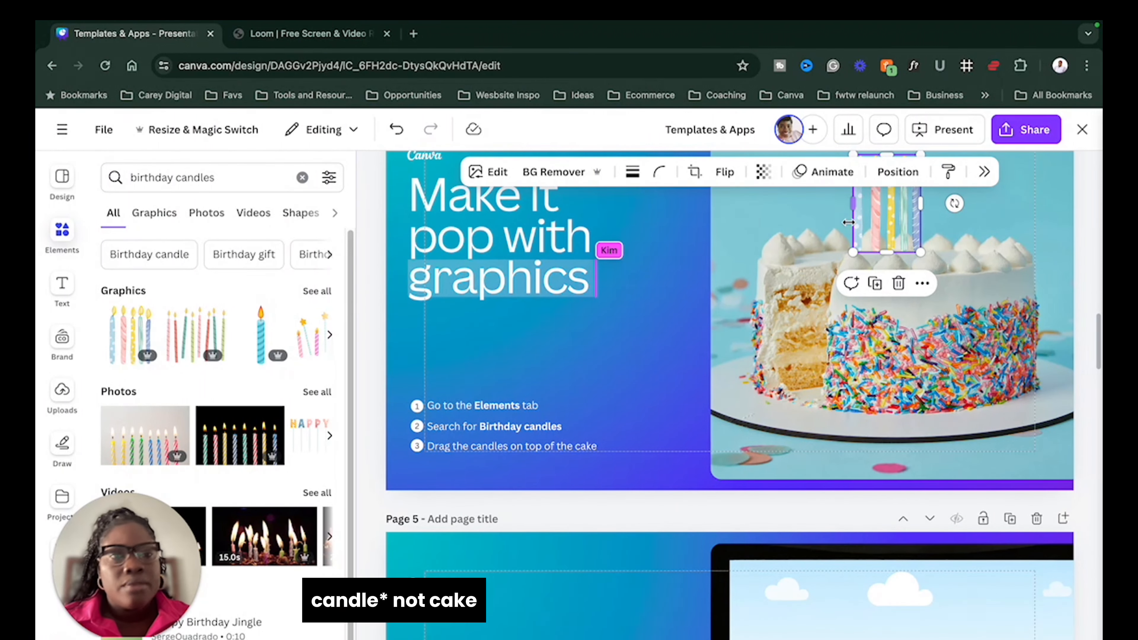
key(Delete)
- Add the photo of lit, colourful candles to page 4, scale it down, remove its background and stand it on top of the cake
drag(145, 432, 768, 501)
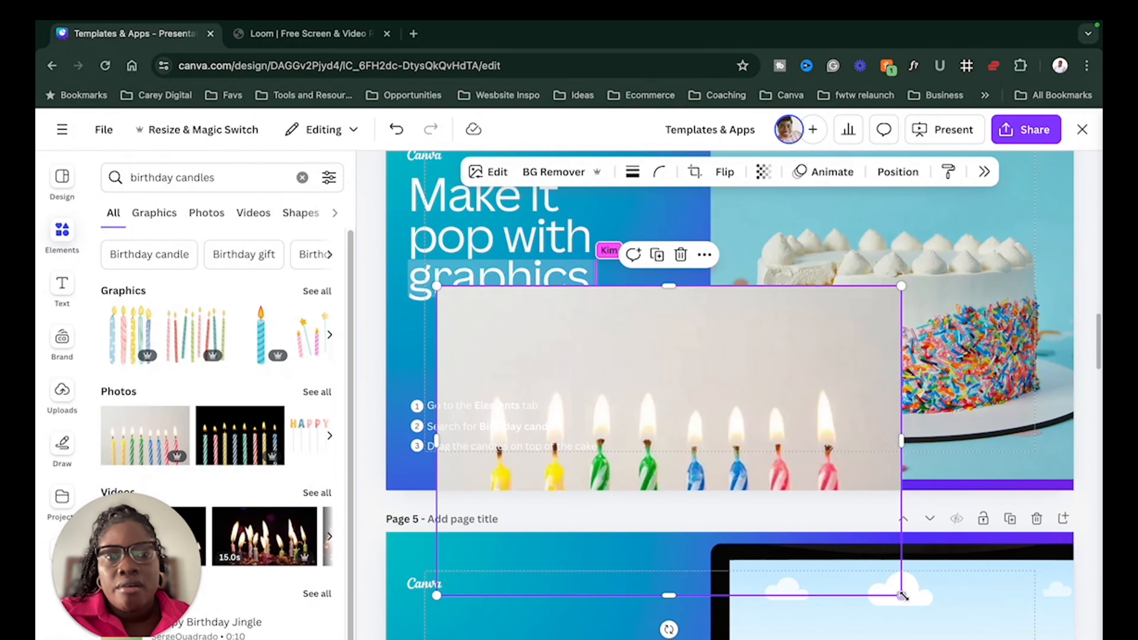
drag(900, 595, 647, 426)
click(556, 172)
drag(563, 394, 903, 209)
scroll(593, 331, up, 5)
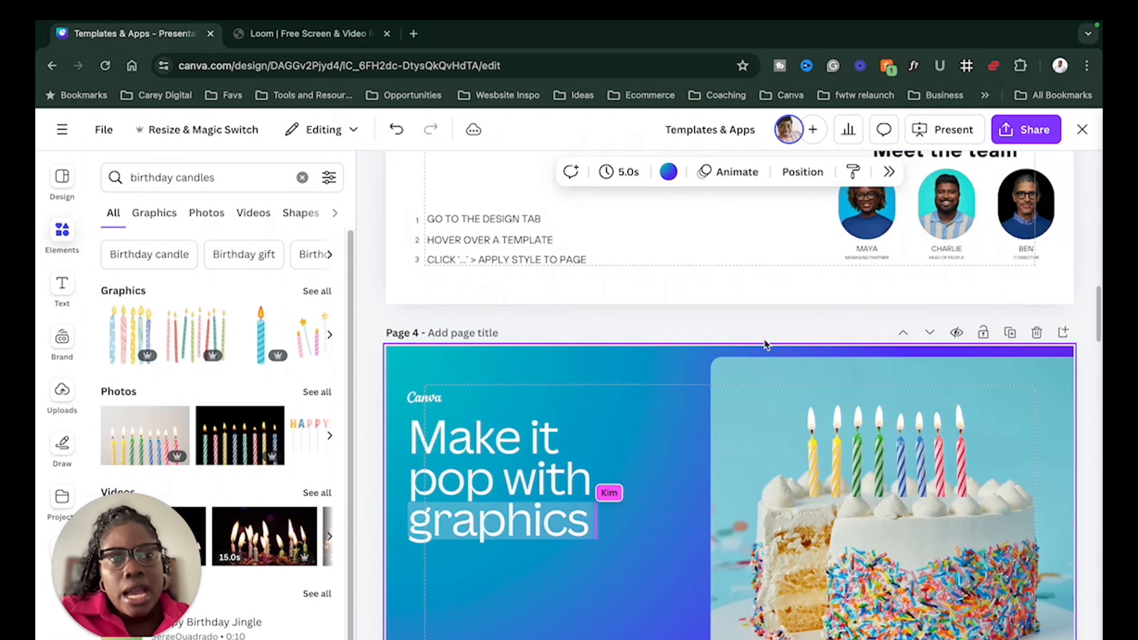
drag(886, 455, 888, 465)
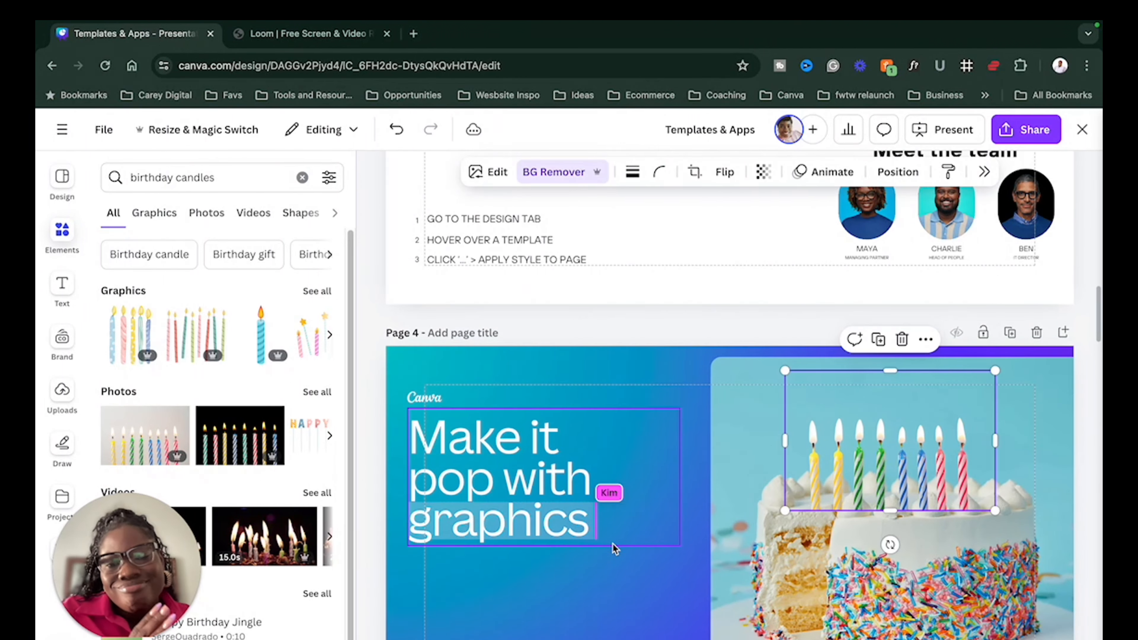
click(634, 549)
scroll(642, 493, down, 4)
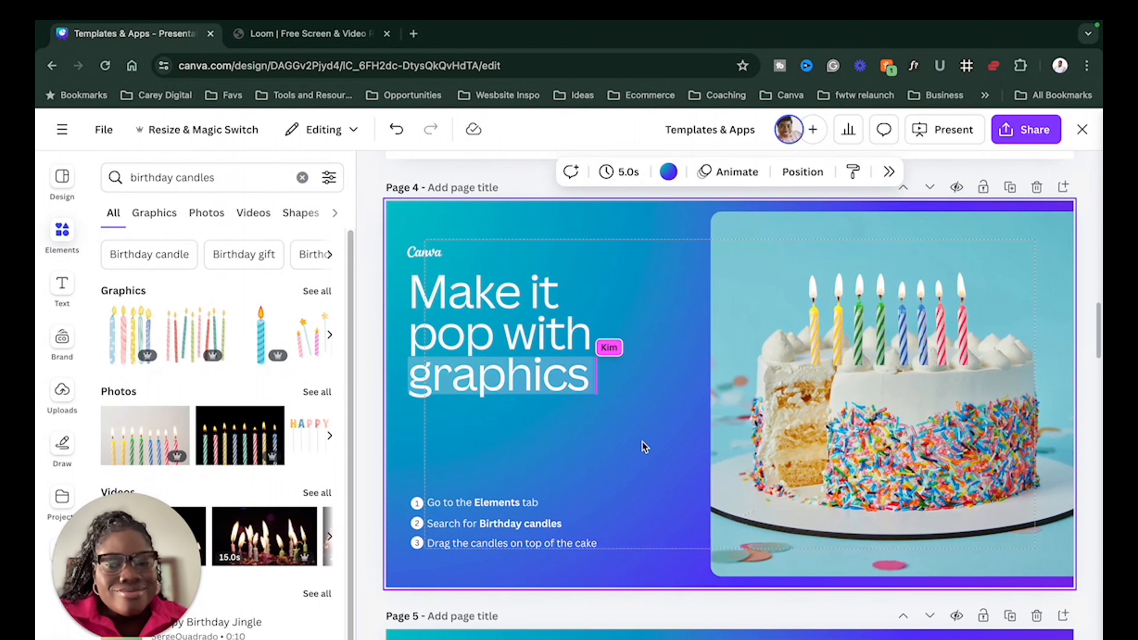
scroll(641, 436, down, 5)
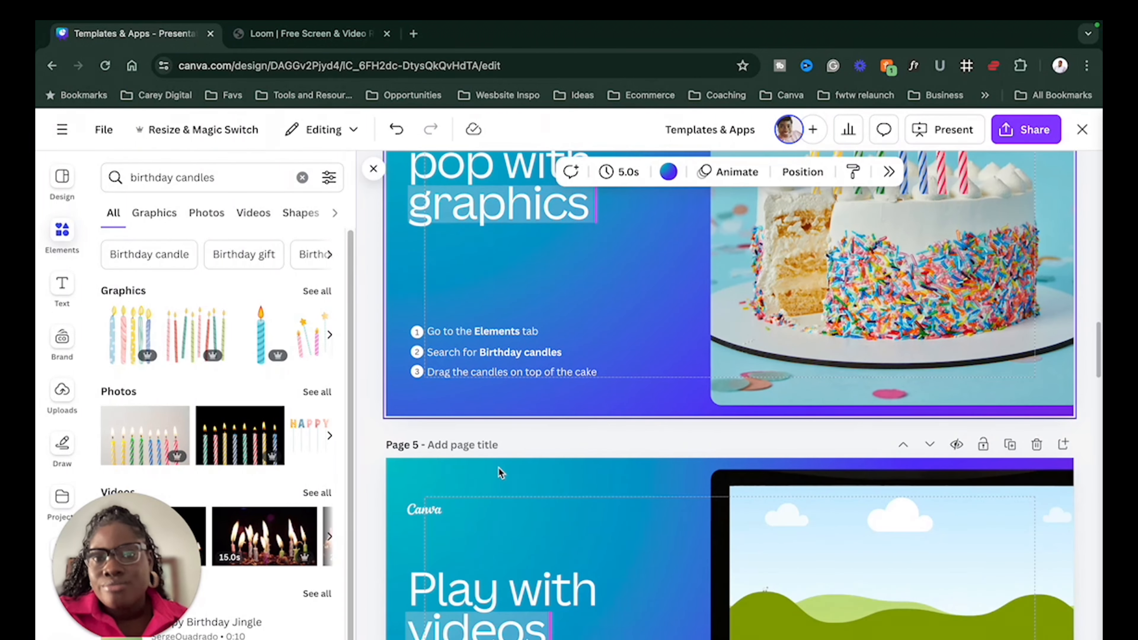
scroll(499, 468, down, 8)
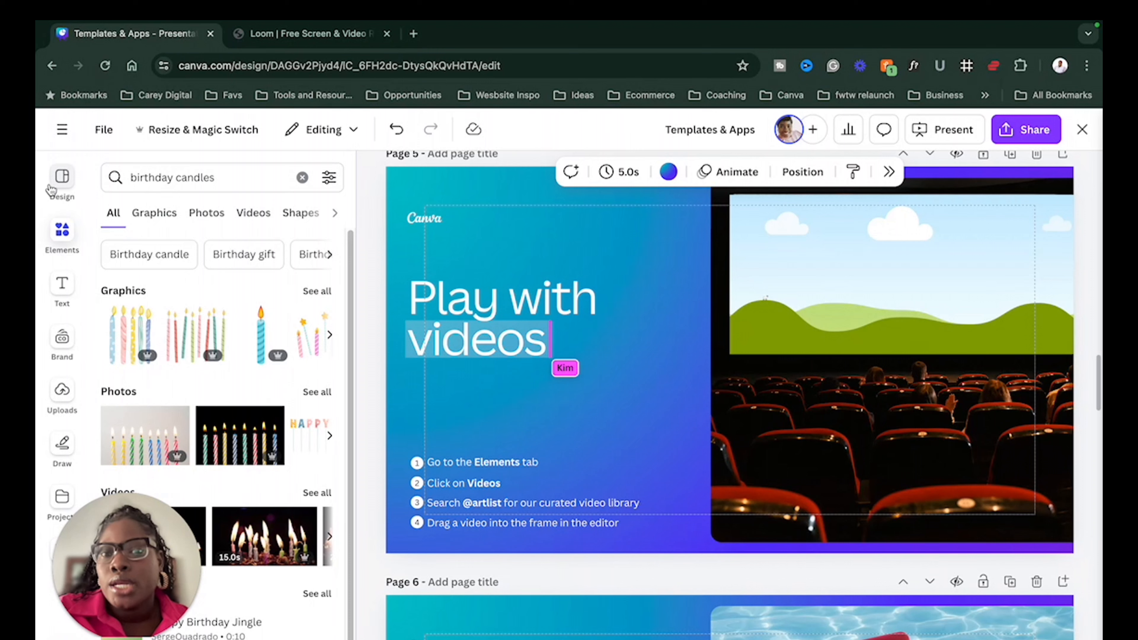
click(63, 230)
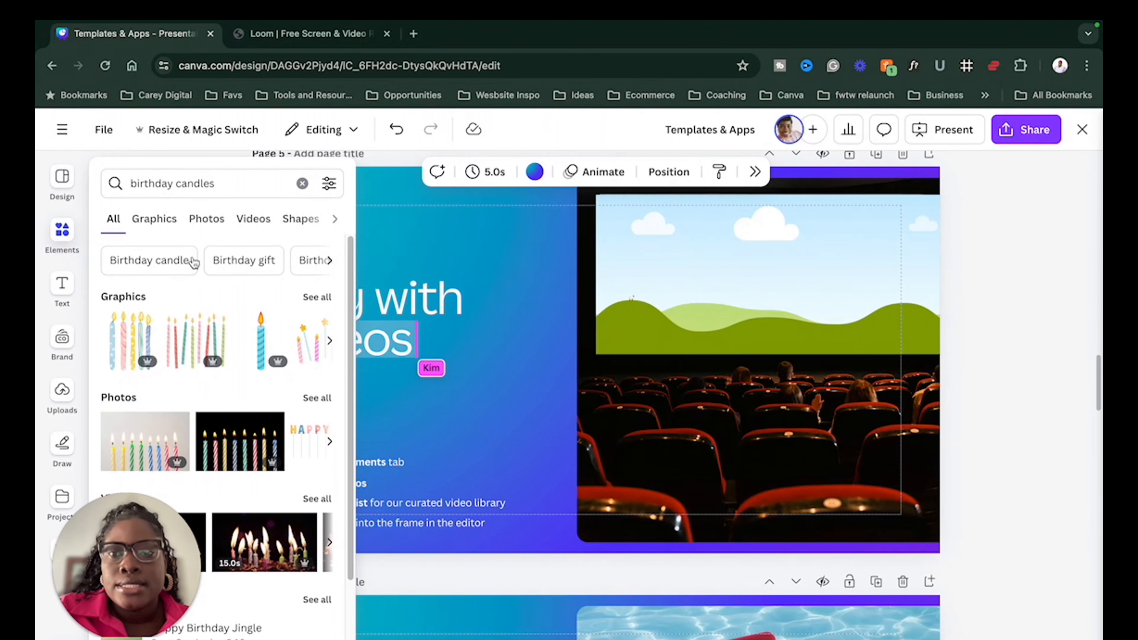
click(62, 230)
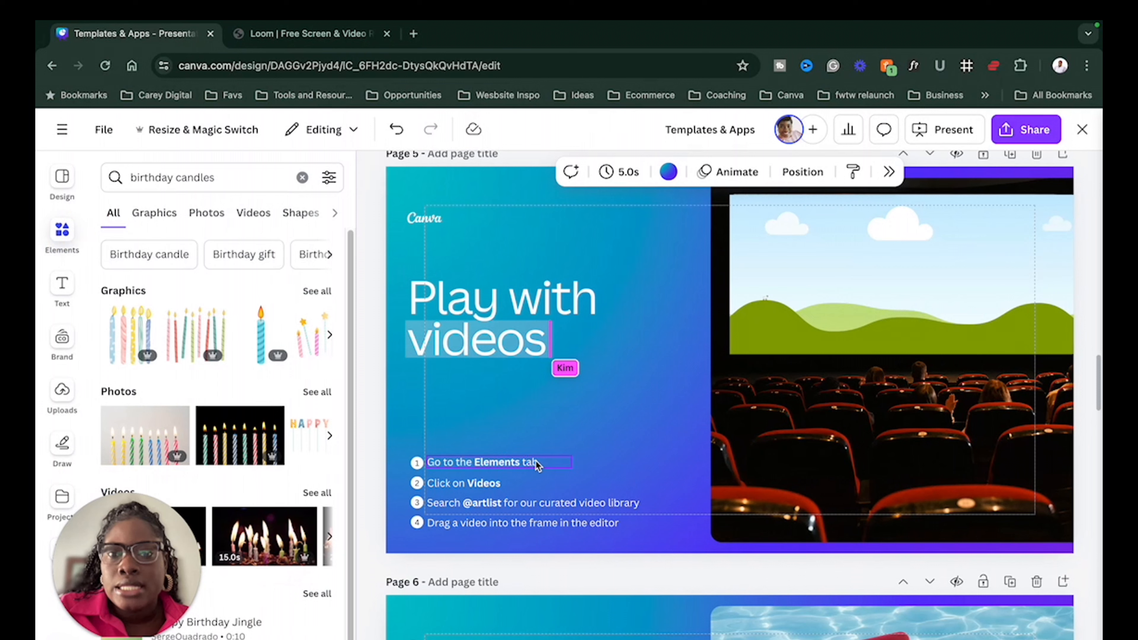
double_click(496, 503)
key(ctrl+c)
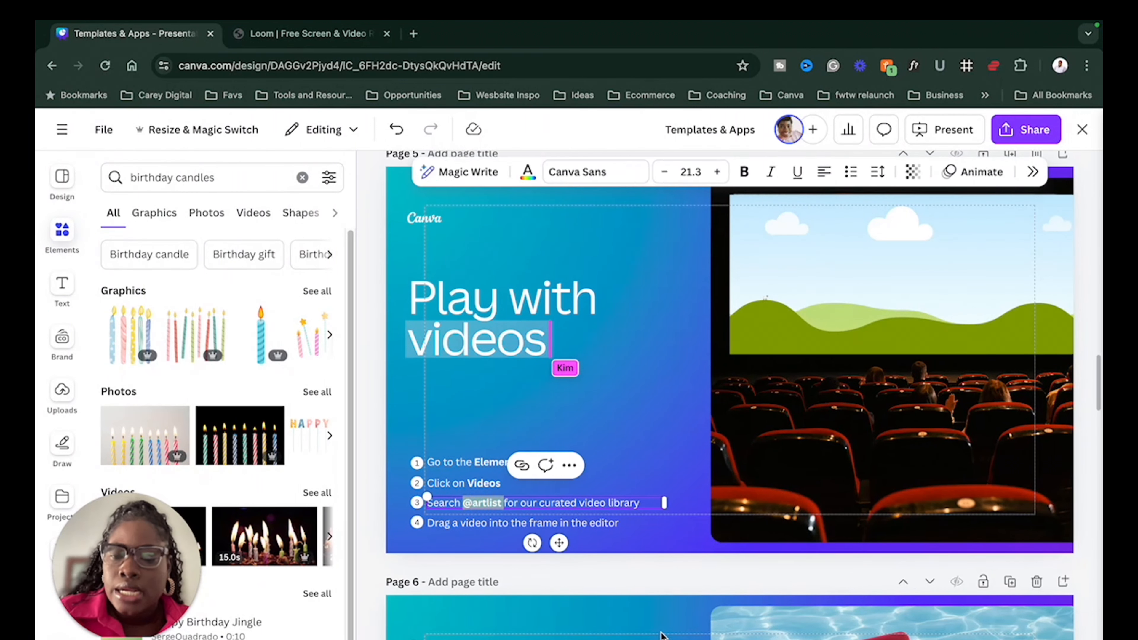
click(230, 175)
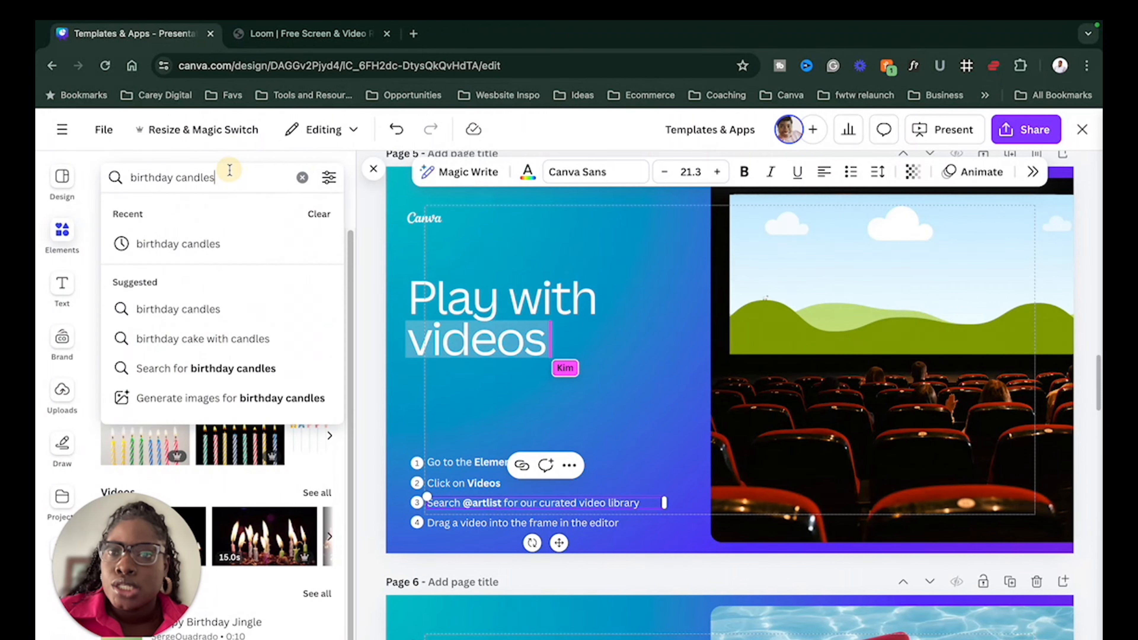
key(ctrl+v)
key(Return)
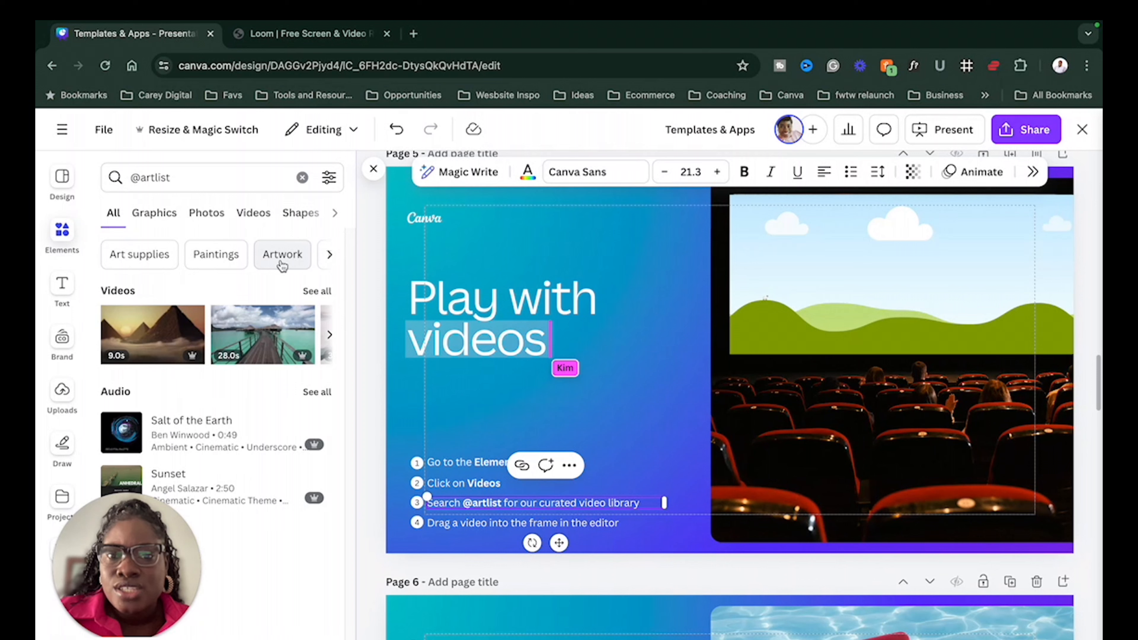
drag(183, 323, 892, 251)
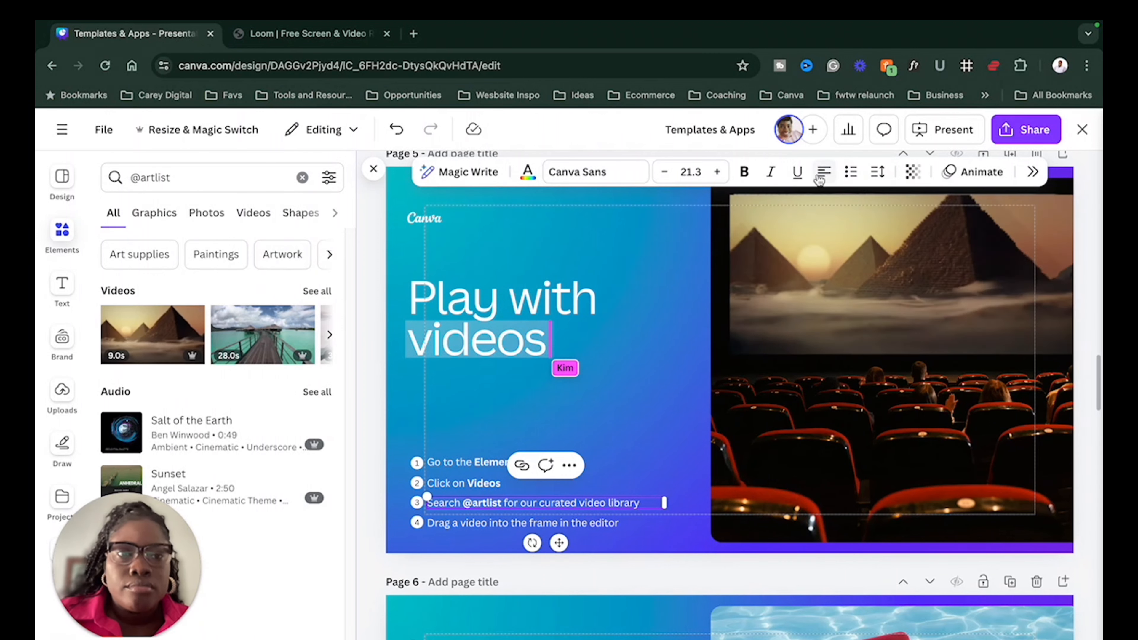
click(383, 290)
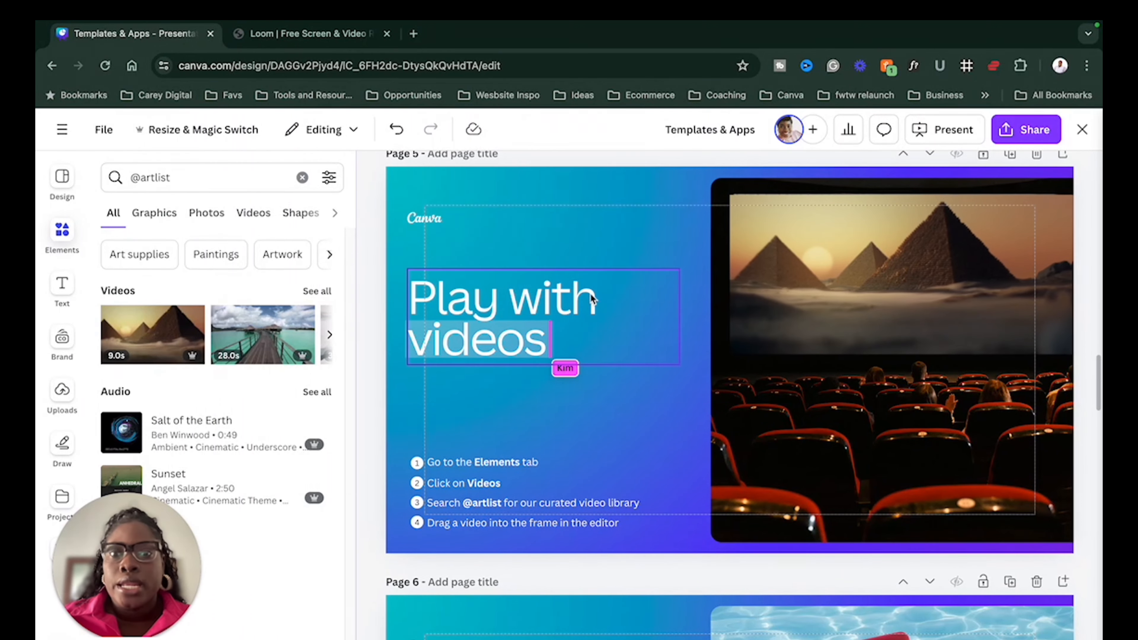
- Go to the "Add reflections to images" exercise on page 6
scroll(686, 407, down, 5)
scroll(694, 394, down, 2)
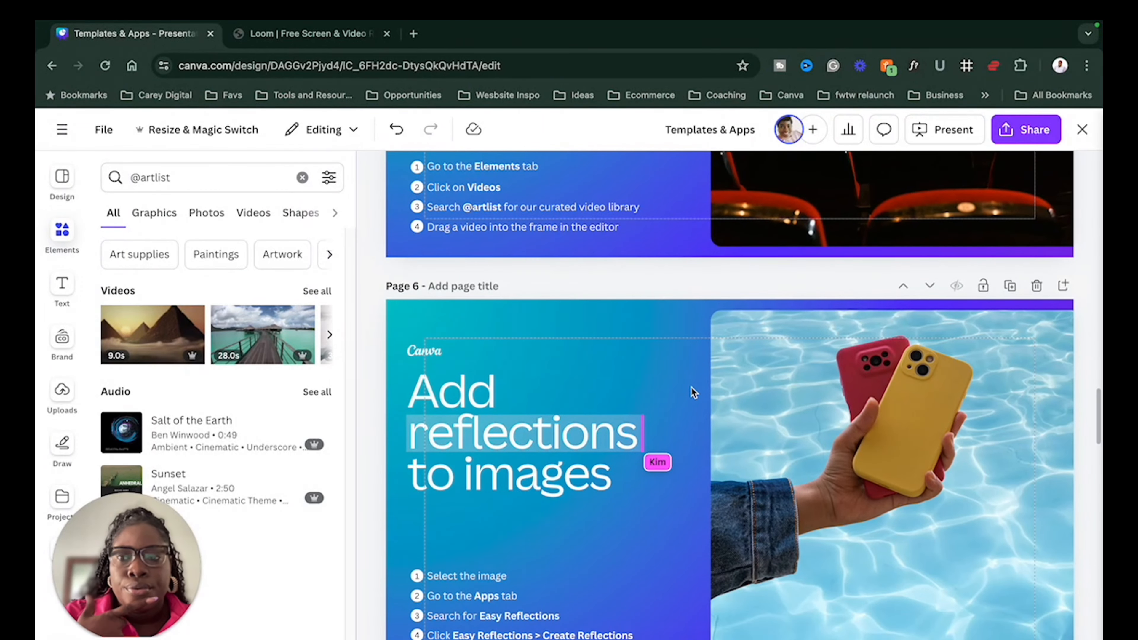
scroll(691, 391, down, 2)
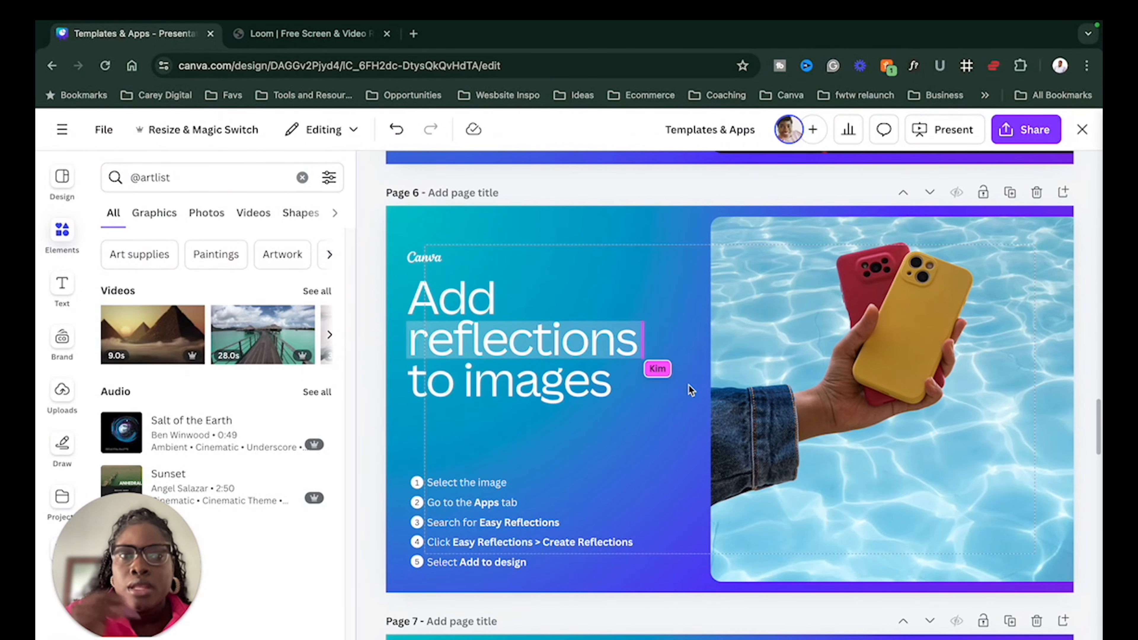